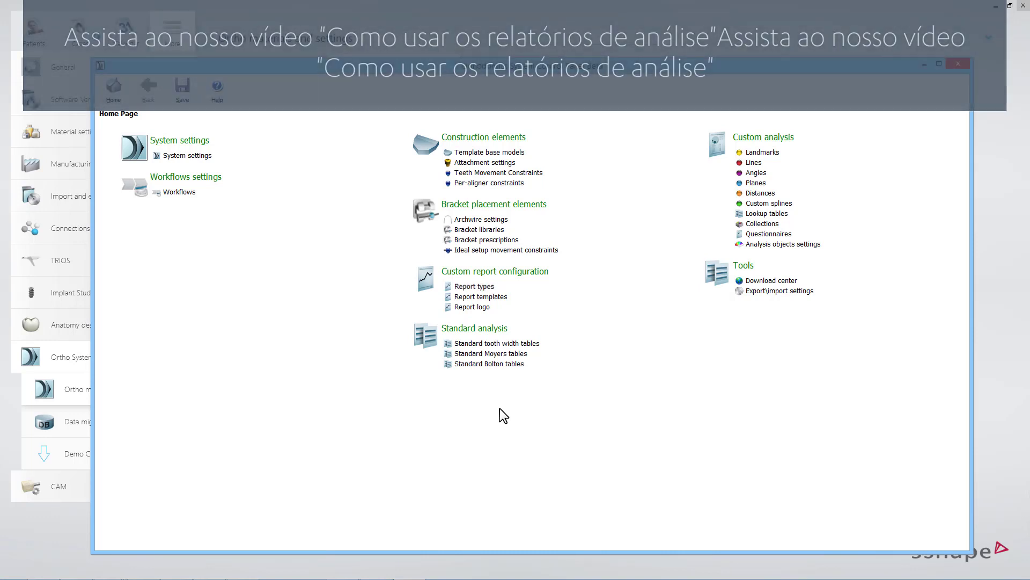
Open the report types list and inspect Analysis Reports' items down to IPR Report & Attachments
left_click(489, 287)
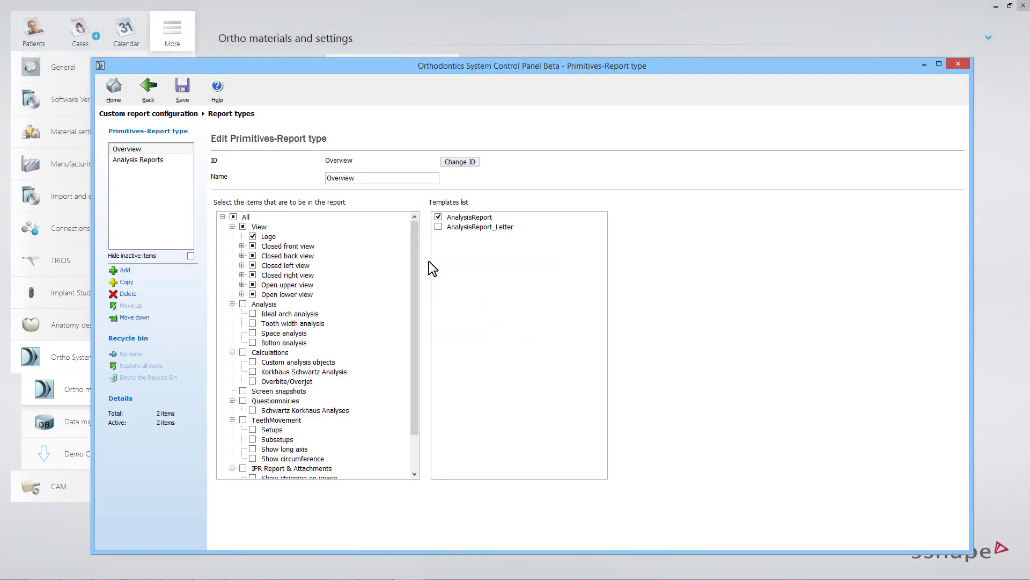
left_click(167, 159)
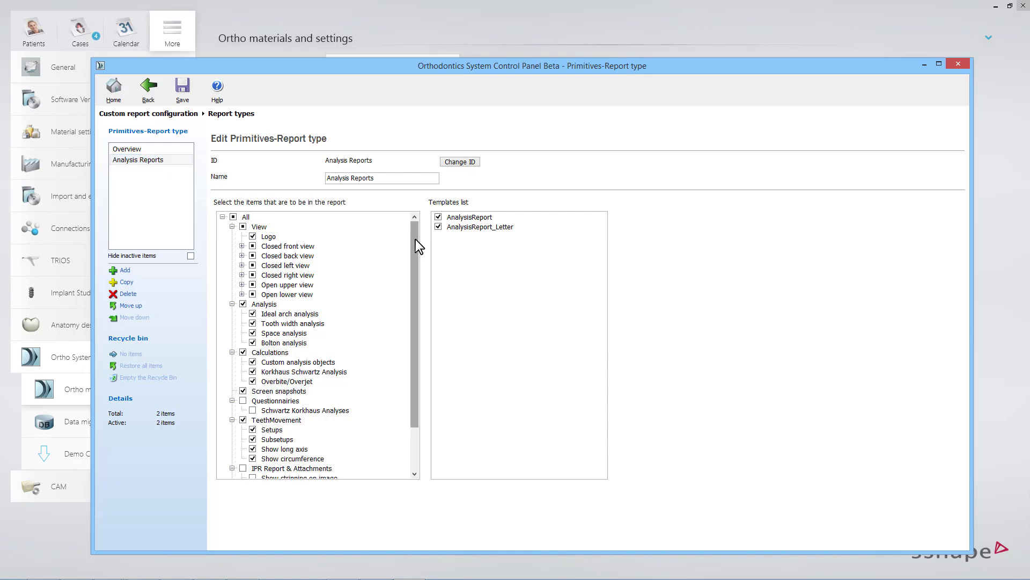
left_click_drag(416, 239, 421, 328)
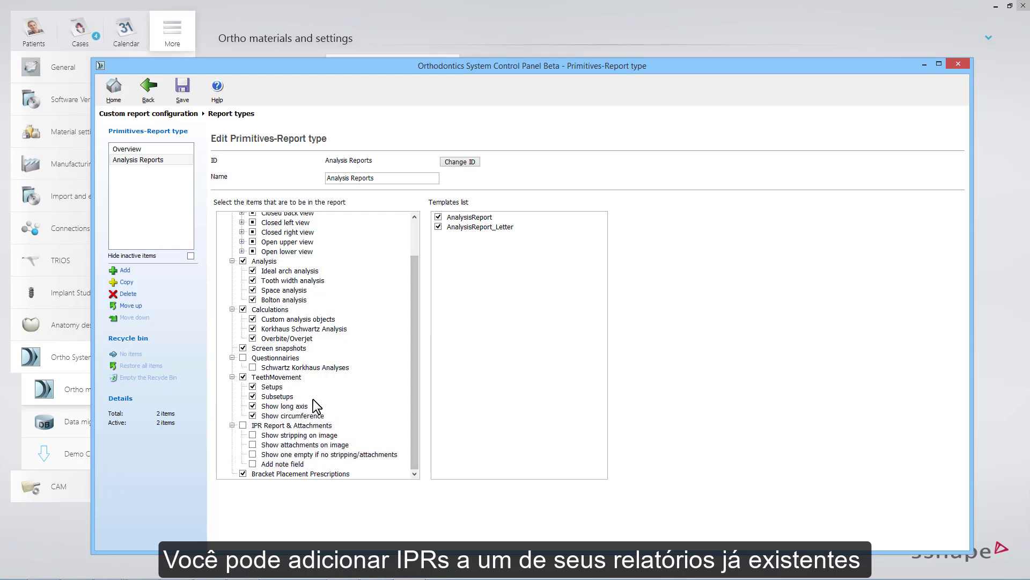
left_click(243, 425)
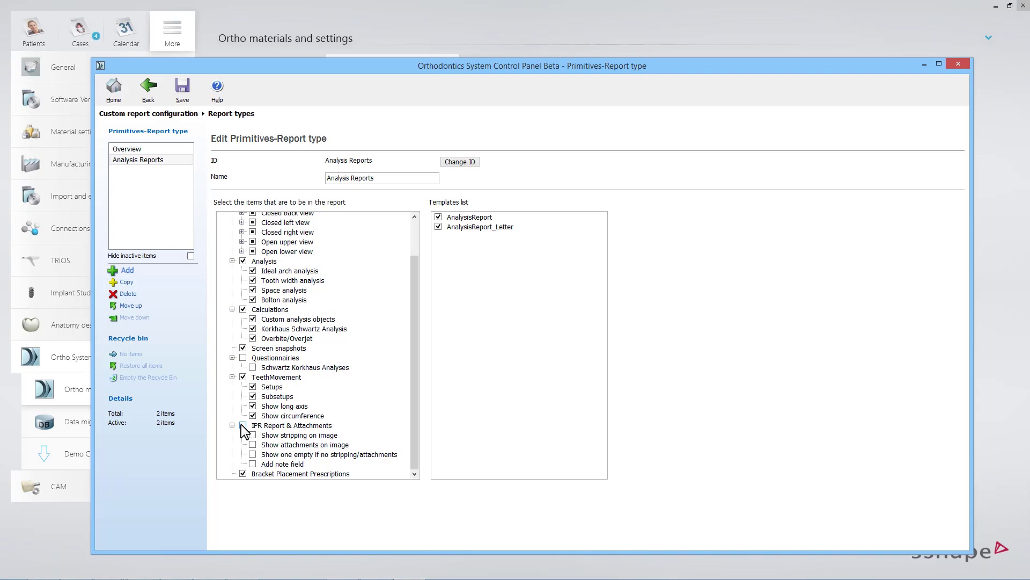
Add report type 'IPR Report' with IPR Report & Attachments and AnalysisReport template, and save it
left_click(125, 271)
type("IPR R")
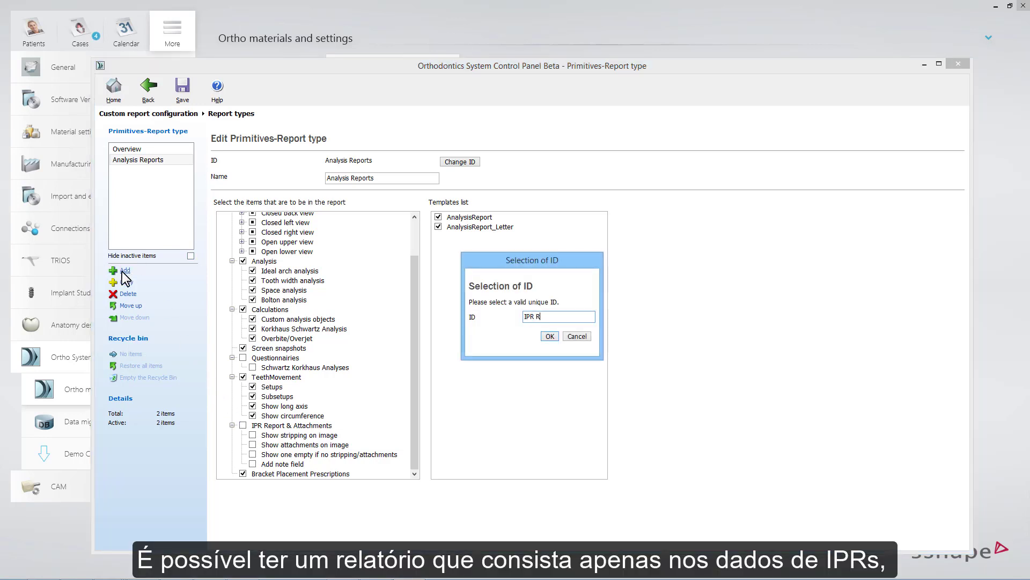
type("eport")
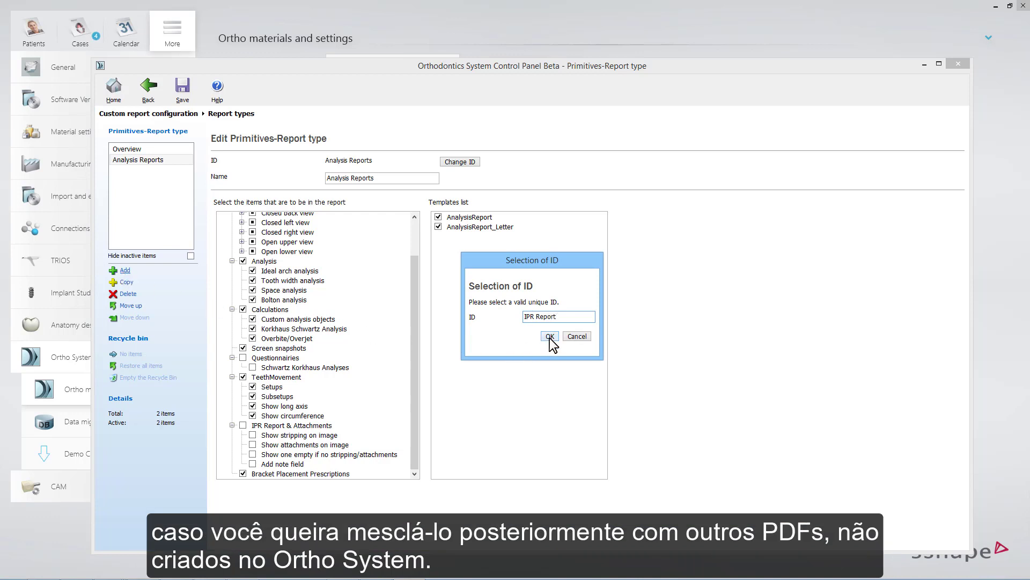
left_click(550, 336)
left_click_drag(412, 302, 410, 359)
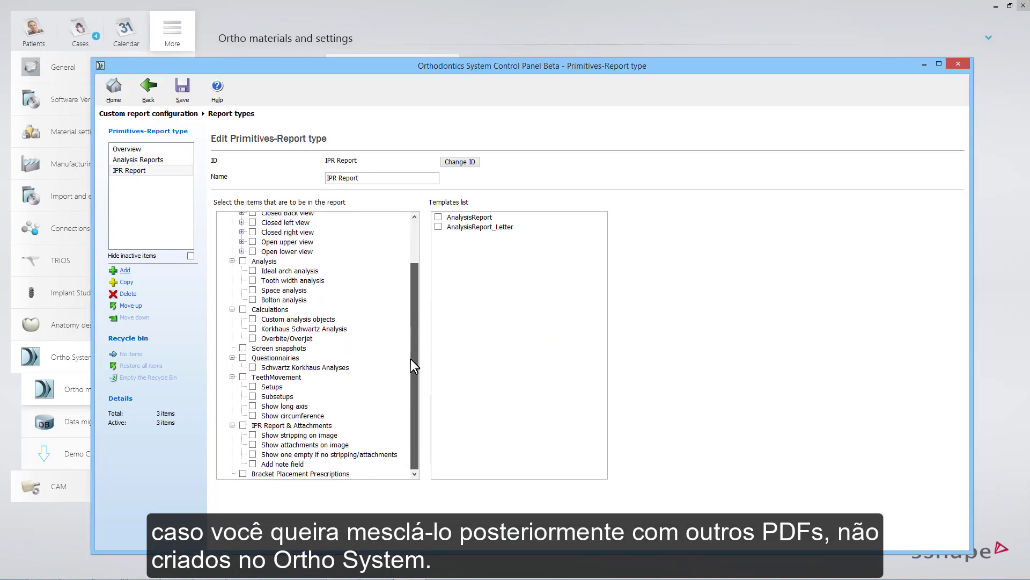
left_click(243, 425)
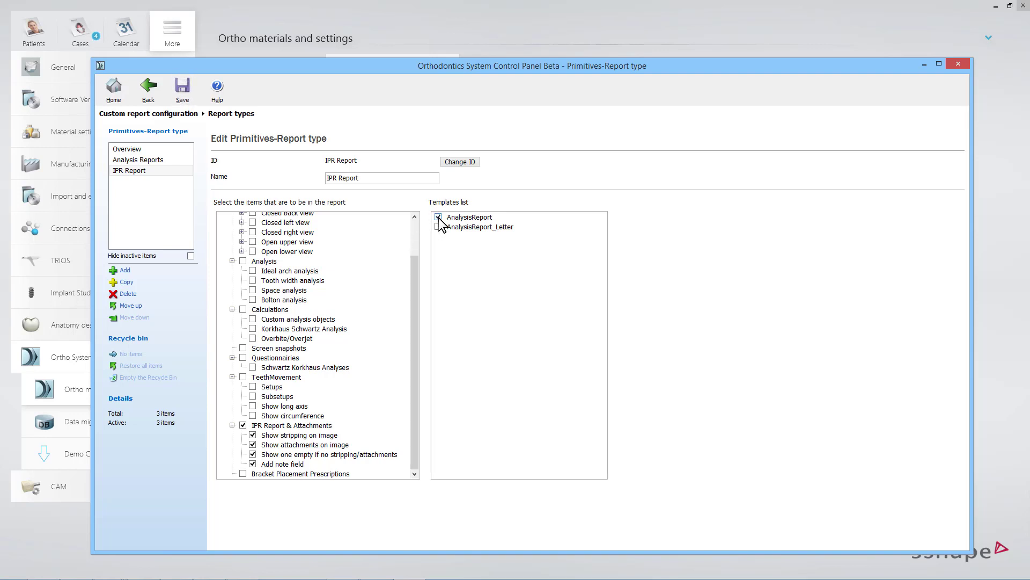
left_click(175, 95)
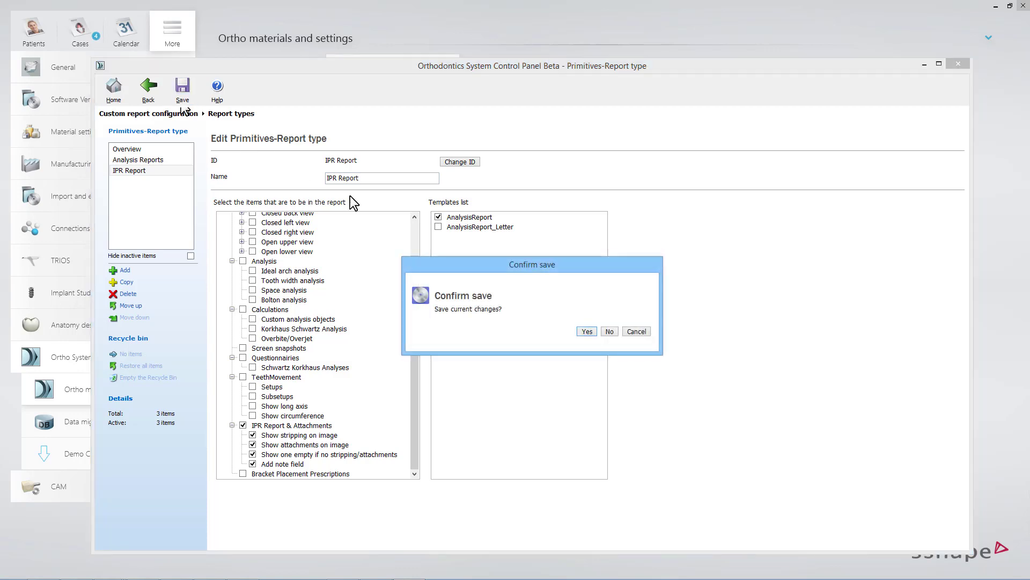
left_click(583, 333)
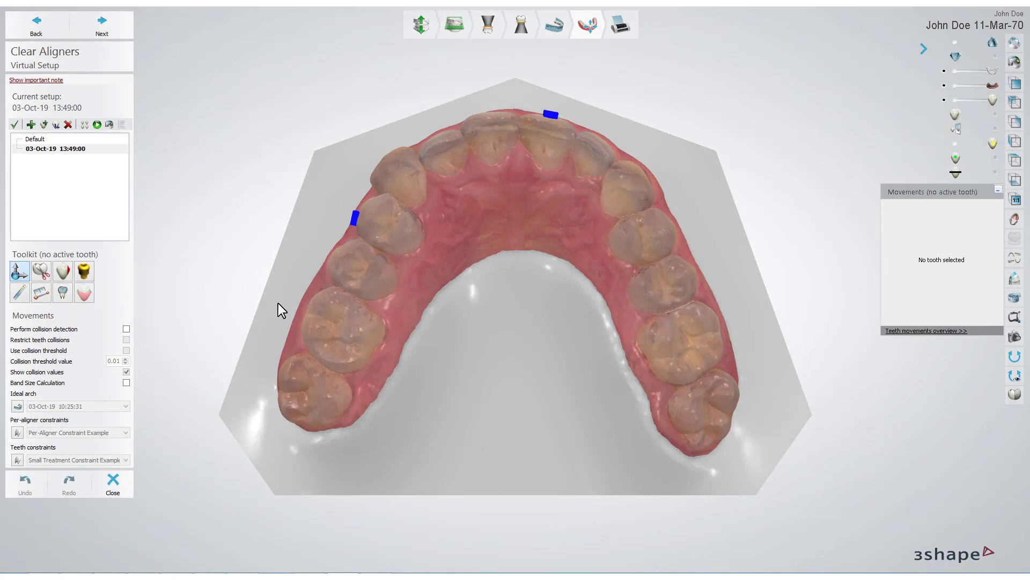
Inspect tooth 16's IPR values with the Stripping tools, then advance to Review
left_click(65, 275)
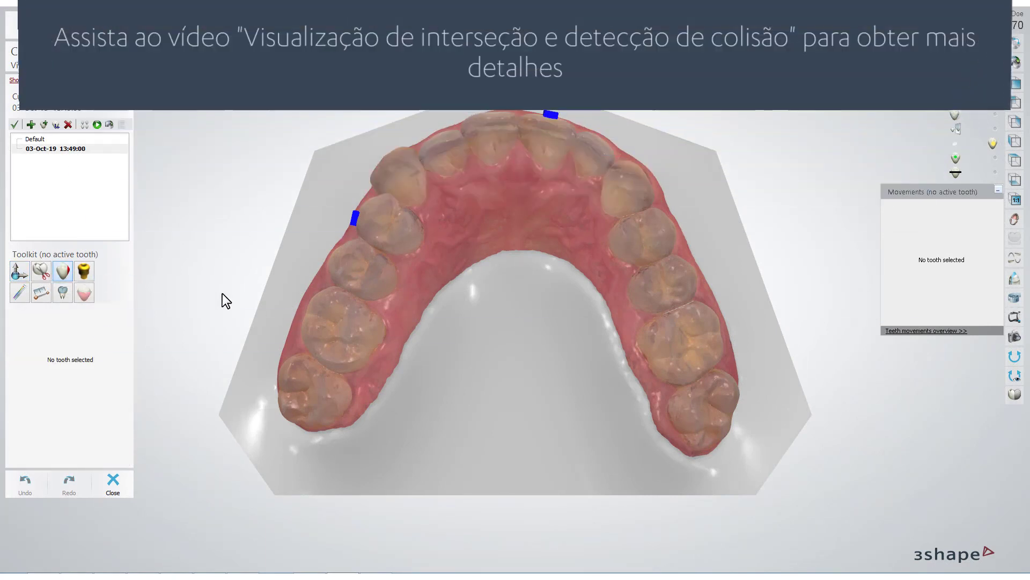
left_click(343, 328)
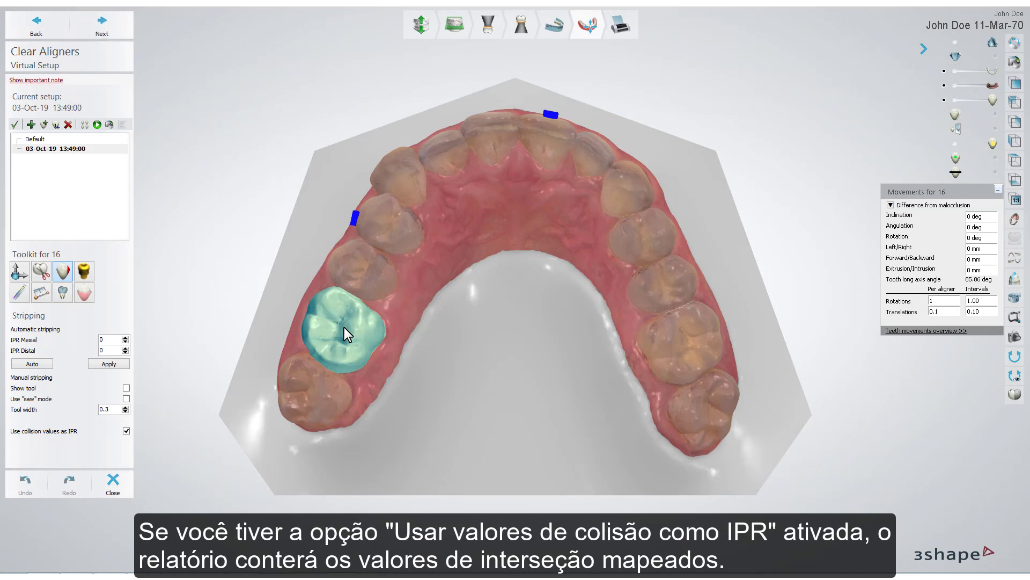
left_click(116, 26)
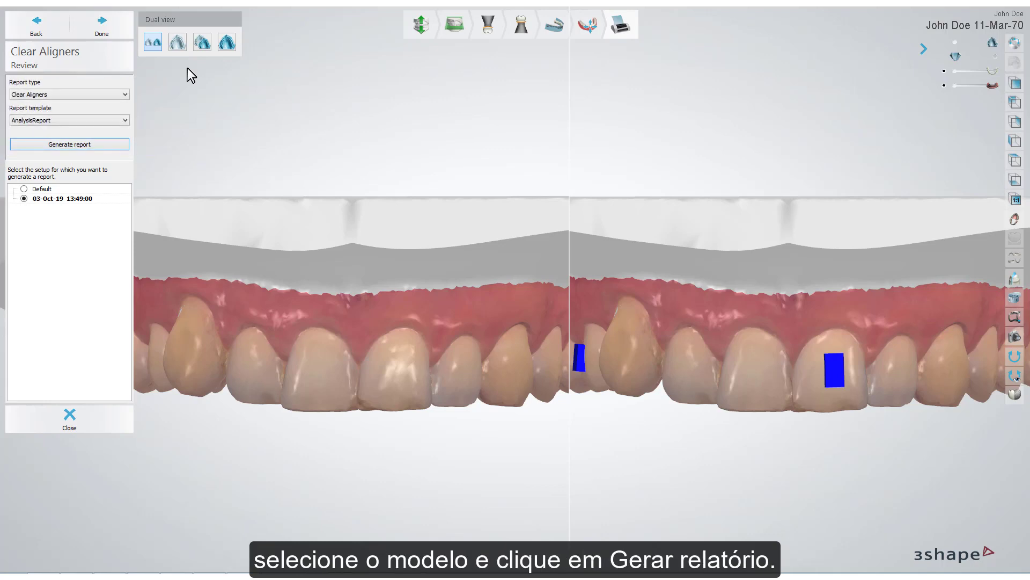
Generate the Clear Aligners report with the AnalysisReport template for the 03-Oct-19 setup
left_click(120, 91)
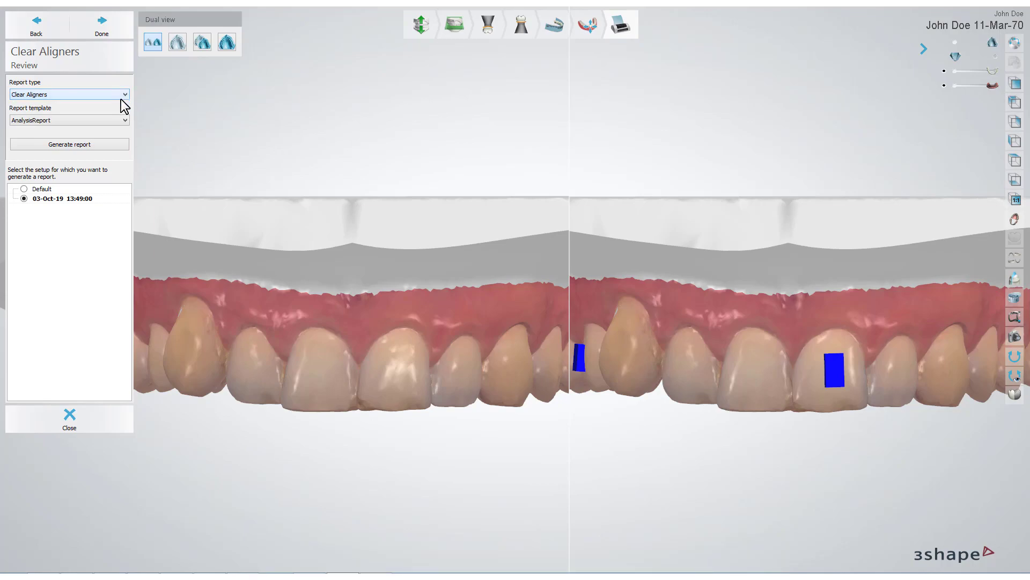
left_click(121, 120)
left_click(110, 147)
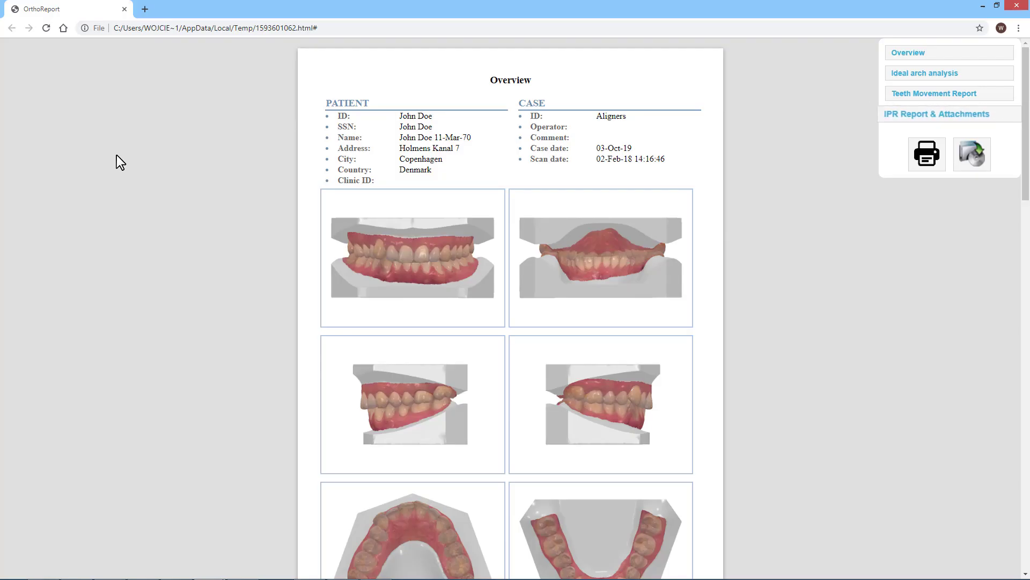
Open the report's IPR Report & Attachments section showing stripping values like 0.4 and 0.7
left_click(910, 113)
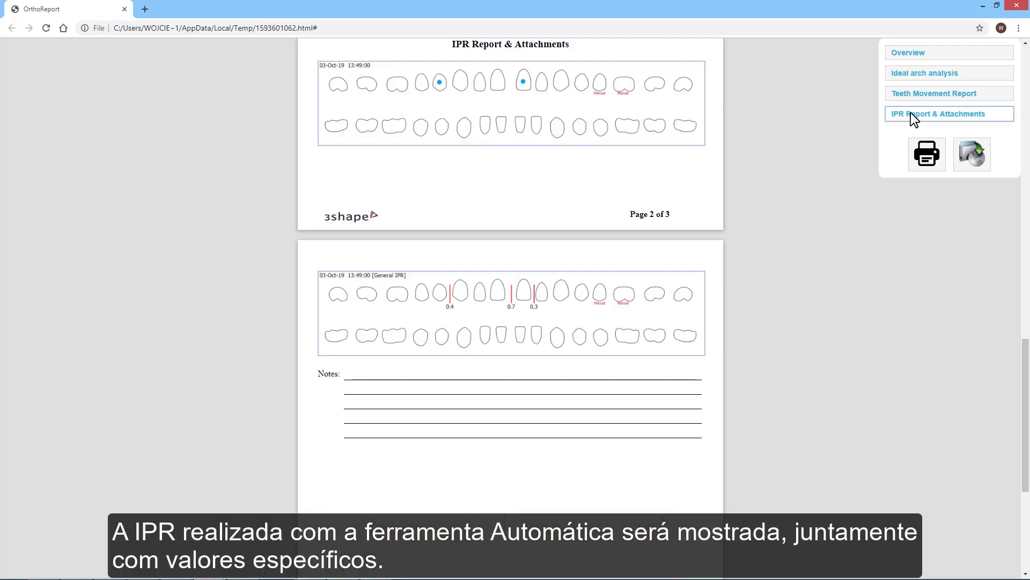